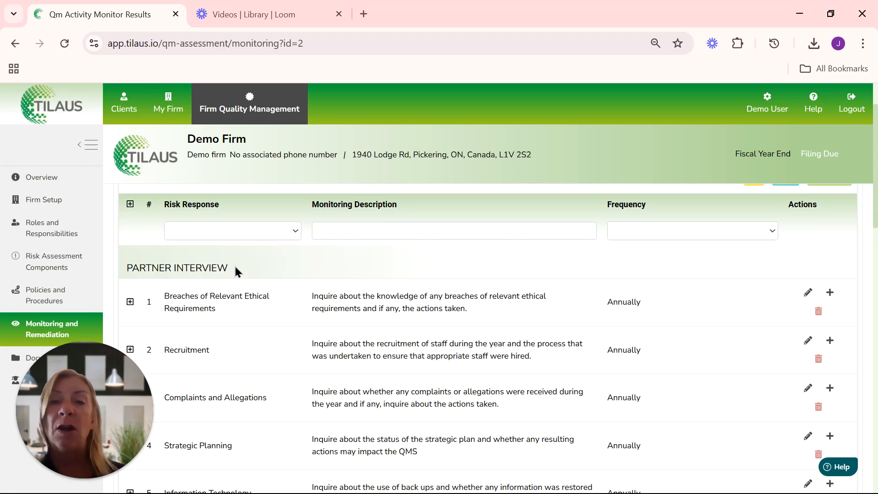
Look through the Partner Interview activities and expand the monitoring history of Breaches of Relevant Ethical Requirements.
{"action": "scroll", "coordinate": [398, 291], "scroll_direction": "down", "scroll_amount": 1}
{"action": "scroll", "coordinate": [398, 292], "scroll_direction": "down", "scroll_amount": 3}
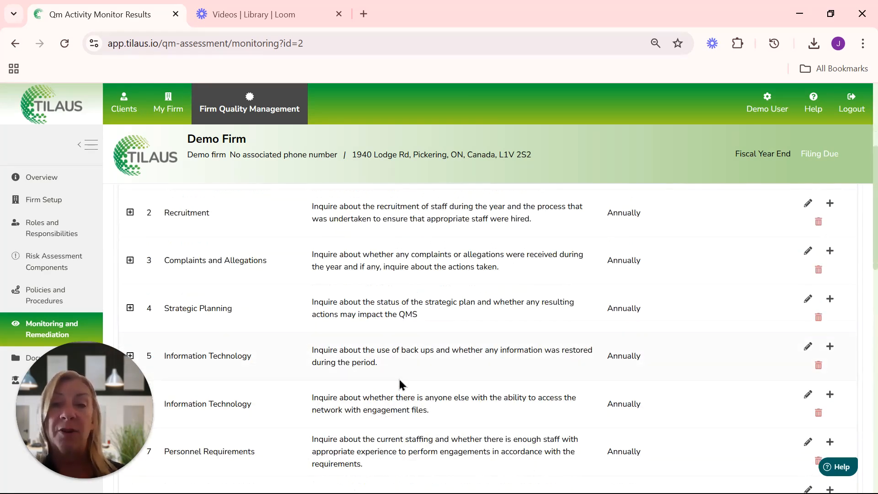
{"action": "scroll", "coordinate": [399, 383], "scroll_direction": "up", "scroll_amount": 2}
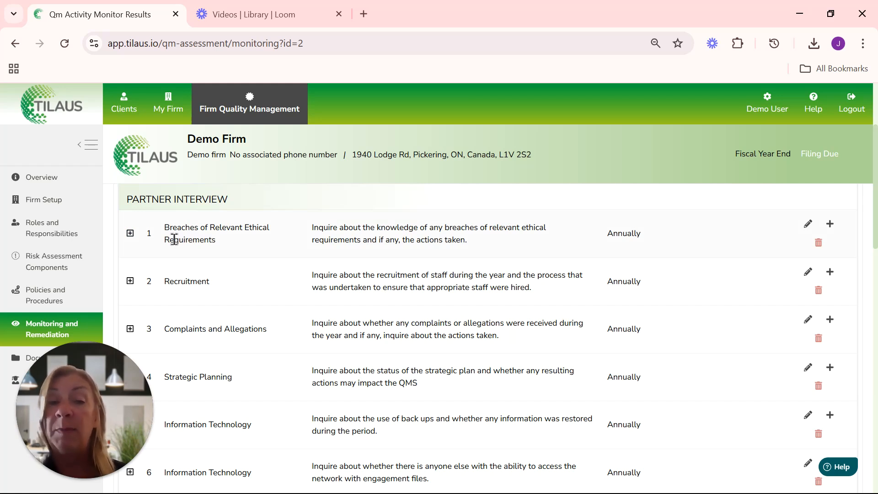
{"action": "left_click", "coordinate": [130, 233]}
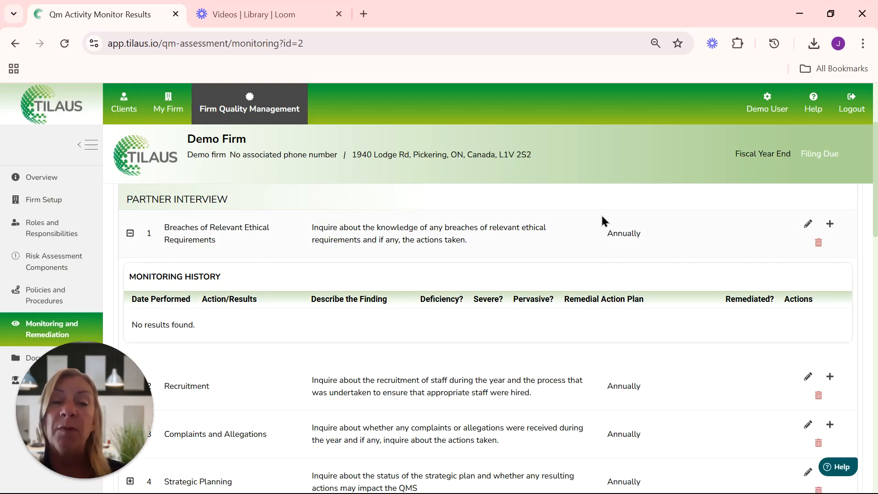
Open the Breaches of Relevant Ethical Requirements activity for editing, enlarge its Monitoring Description box and save the activity.
{"action": "left_click", "coordinate": [806, 232]}
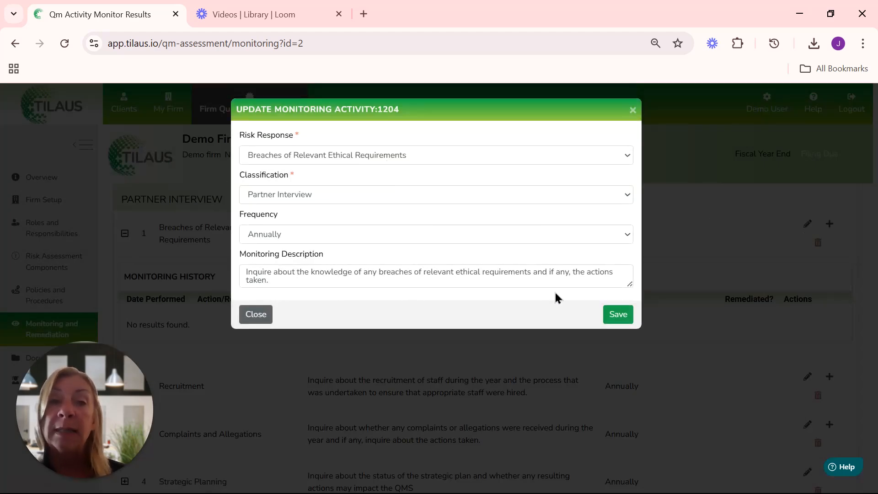
{"action": "left_click", "coordinate": [633, 282]}
{"action": "left_click_drag", "start_coordinate": [629, 282], "coordinate": [630, 314]}
{"action": "left_click", "coordinate": [618, 345]}
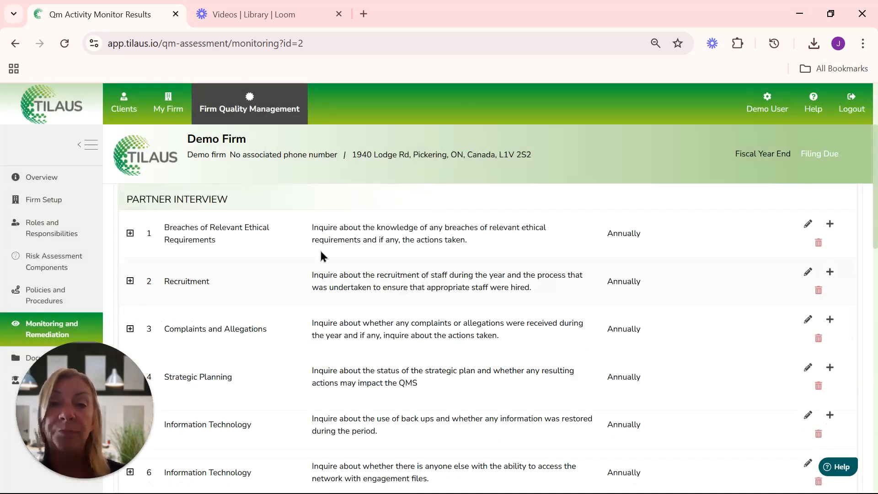
Start an assessment for the Breaches of Relevant Ethical Requirements activity, performed by Demo User on 2025-04-13.
{"action": "left_click", "coordinate": [130, 234]}
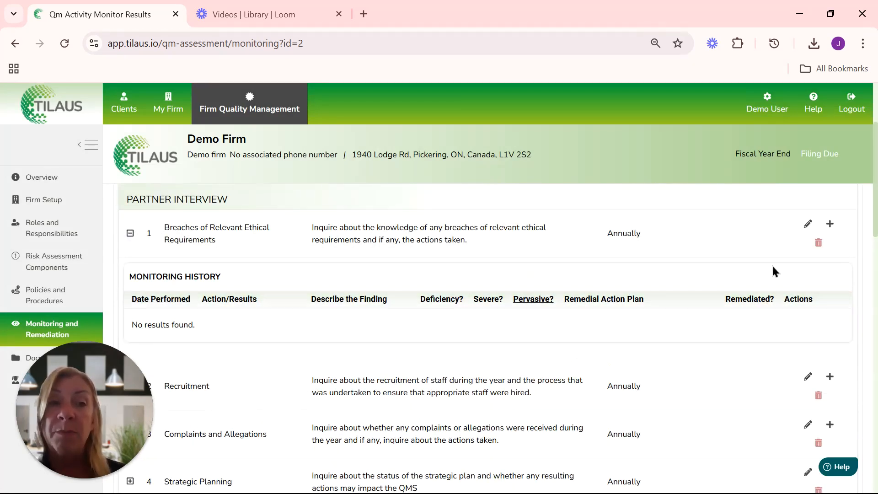
{"action": "left_click", "coordinate": [830, 225]}
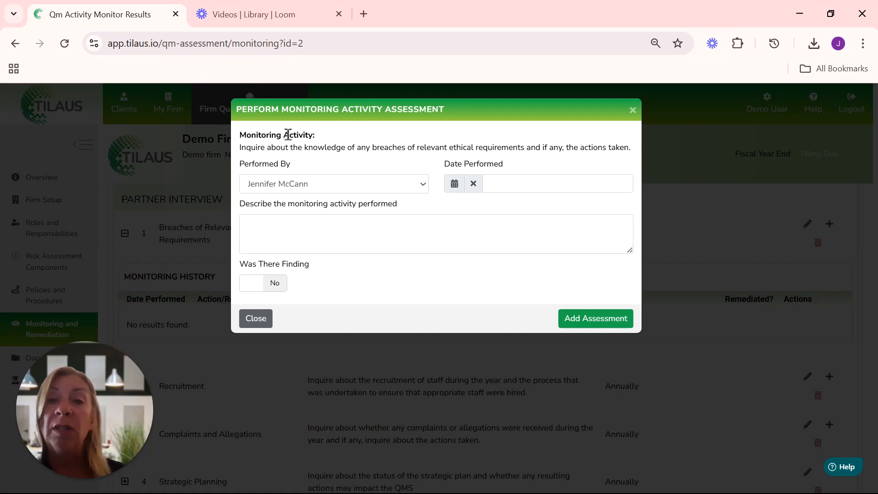
{"action": "left_click", "coordinate": [288, 185]}
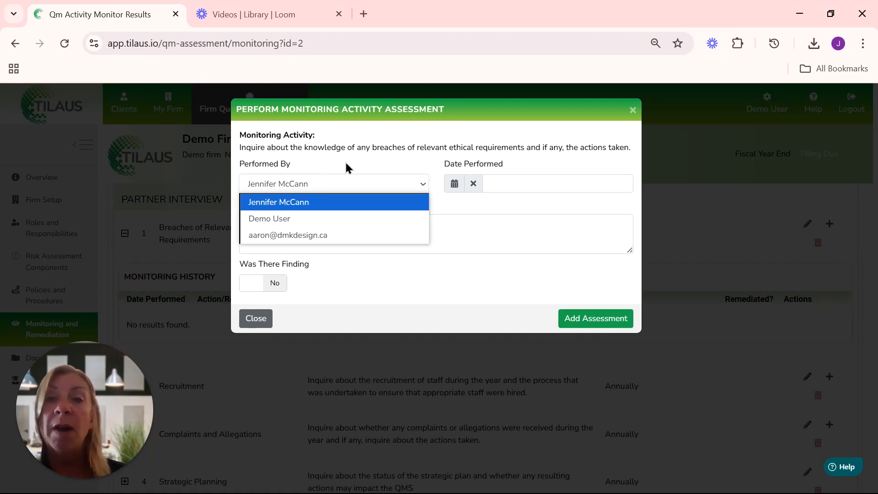
{"action": "left_click", "coordinate": [349, 217]}
{"action": "left_click", "coordinate": [586, 183]}
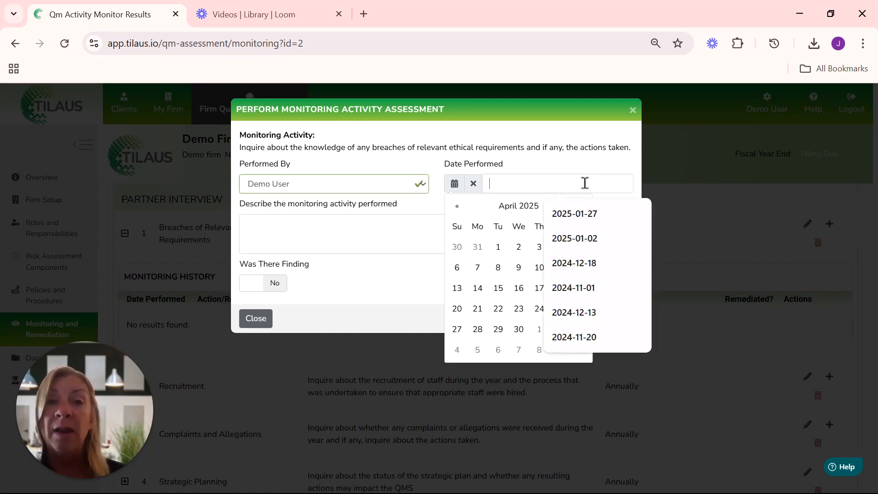
{"action": "left_click", "coordinate": [457, 288]}
Describe the activity performed as "Inquired with xyz partner and there was knowledge of any breaches to relevant ethical requirements during the period.".
{"action": "left_click", "coordinate": [275, 235]}
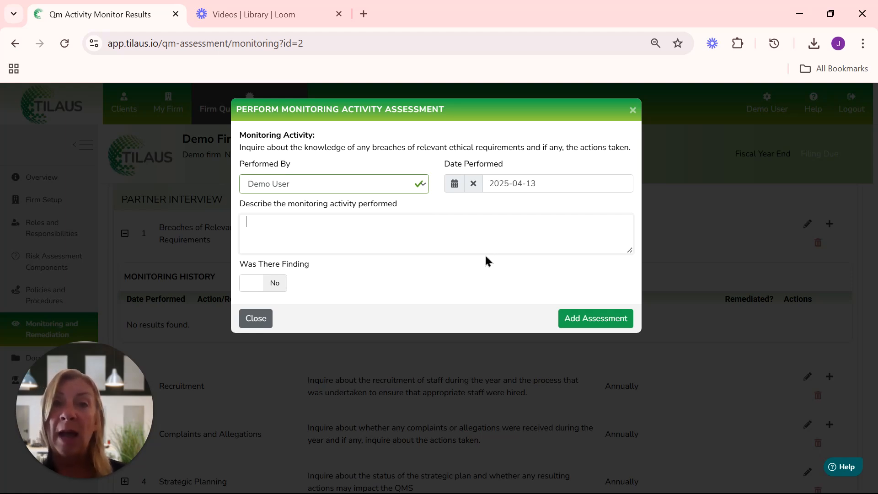
{"action": "type", "text": "Inq"}
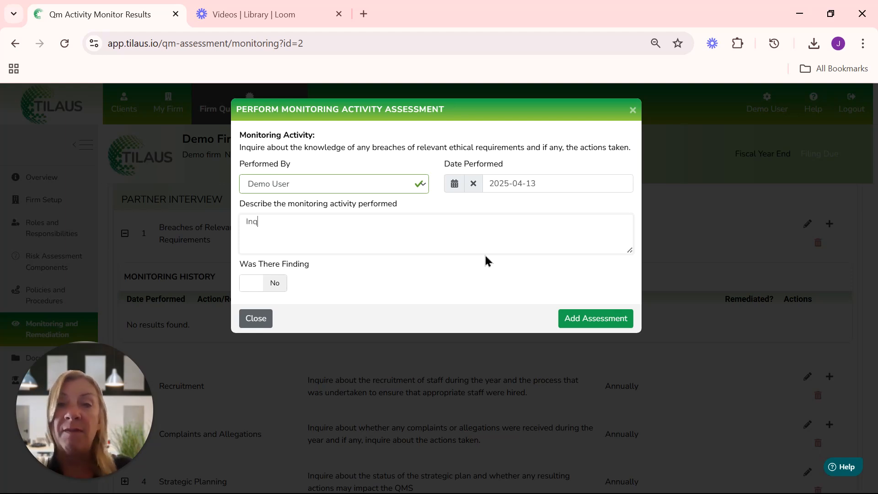
{"action": "type", "text": "uired with x"}
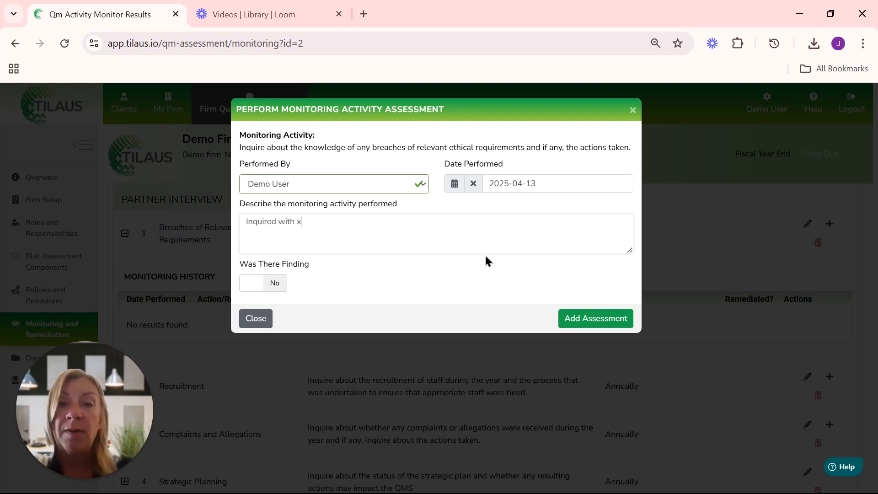
{"action": "type", "text": "yz p"}
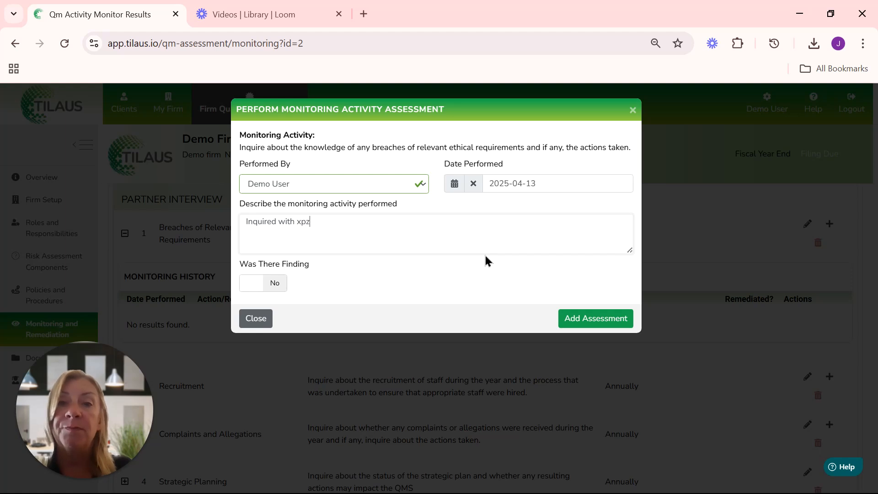
{"action": "key", "text": "BackSpace"}
{"action": "key", "text": "BackSpace"}
{"action": "key", "text": "BackSpace"}
{"action": "type", "text": "z partner an"}
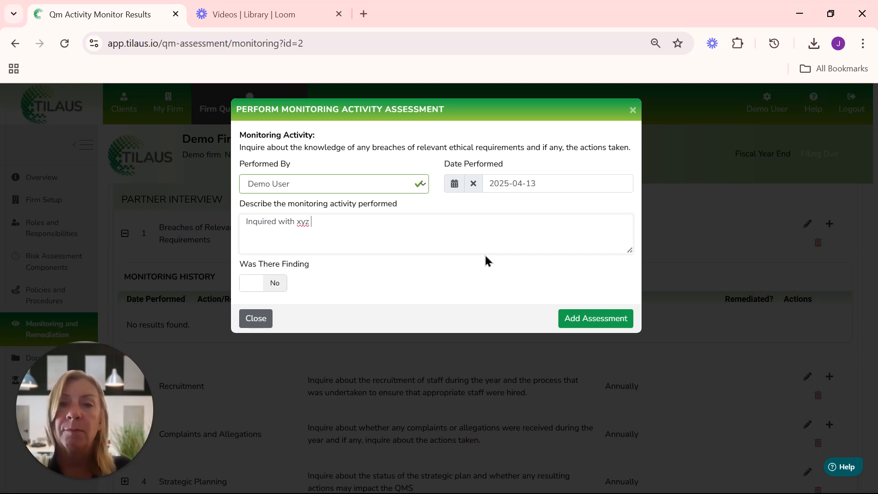
{"action": "type", "text": "d there were n"}
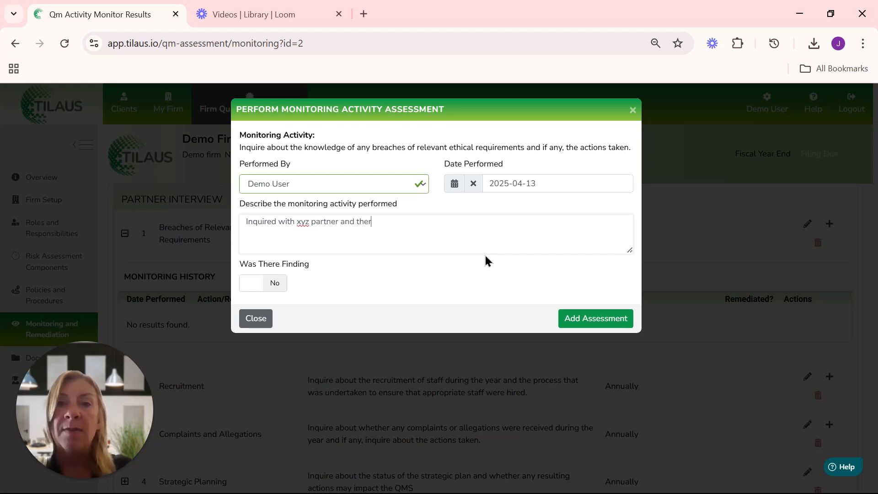
{"action": "key", "text": "BackSpace"}
{"action": "key", "text": "BackSpace"}
{"action": "key", "text": "BackSpace"}
{"action": "key", "text": "BackSpace"}
{"action": "key", "text": "BackSpace"}
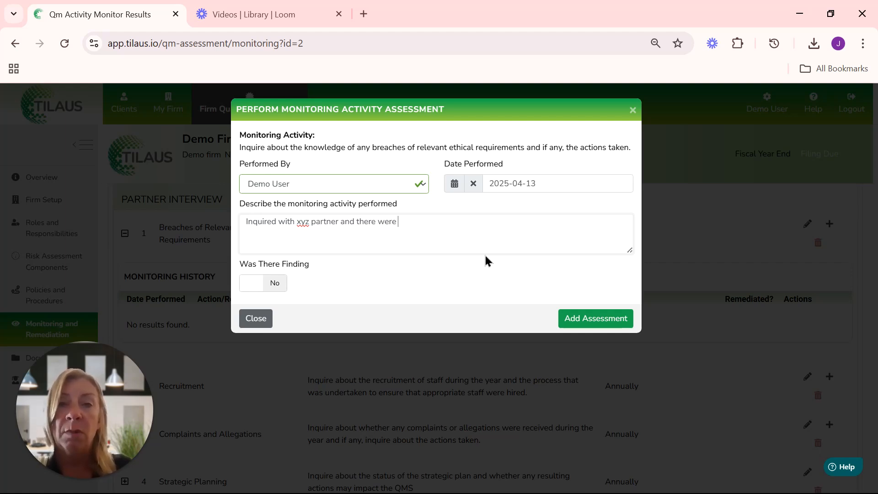
{"action": "type", "text": "as n"}
{"action": "key", "text": "BackSpace"}
{"action": "type", "text": "kno"}
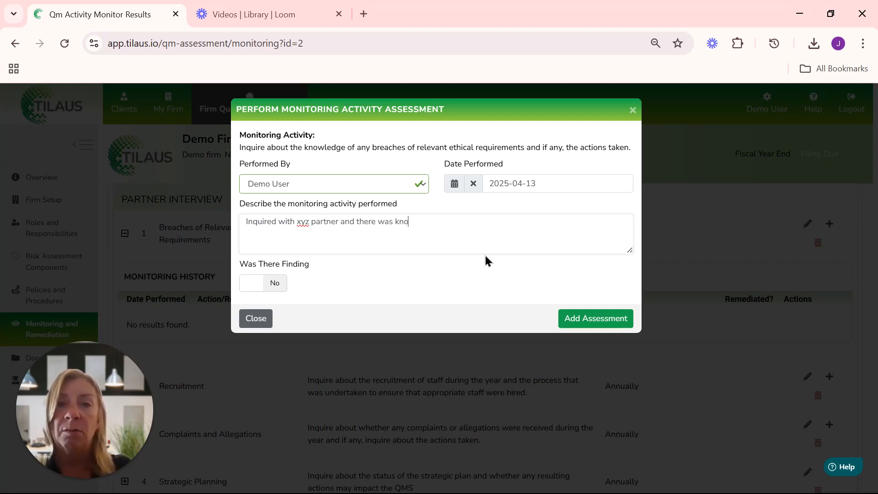
{"action": "type", "text": "wledge o"}
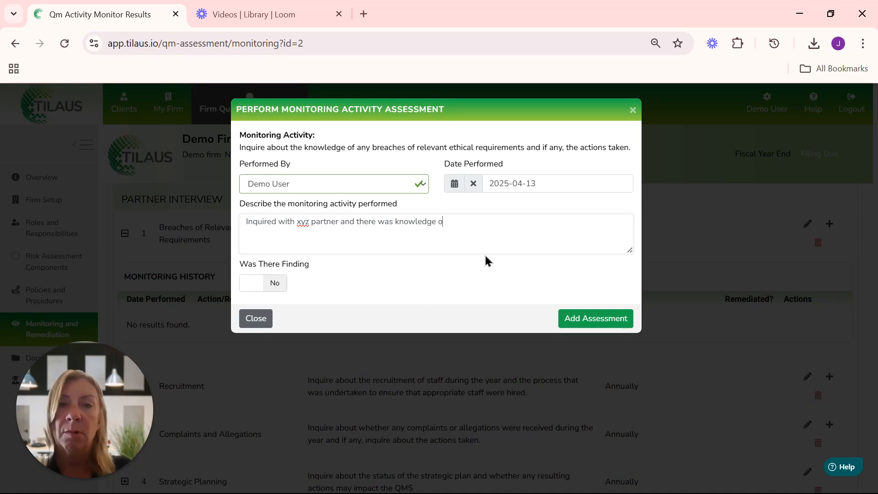
{"action": "type", "text": "f any breaches to "}
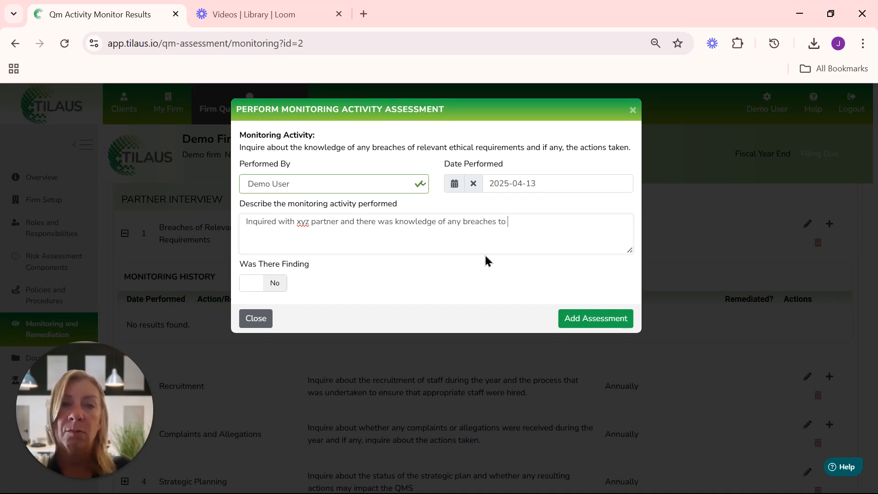
{"action": "type", "text": "relevan"}
{"action": "type", "text": "t ethcial"}
{"action": "key", "text": "BackSpace"}
{"action": "key", "text": "BackSpace"}
{"action": "key", "text": "BackSpace"}
{"action": "key", "text": "BackSpace"}
{"action": "key", "text": "BackSpace"}
{"action": "type", "text": "ical requirements during th"}
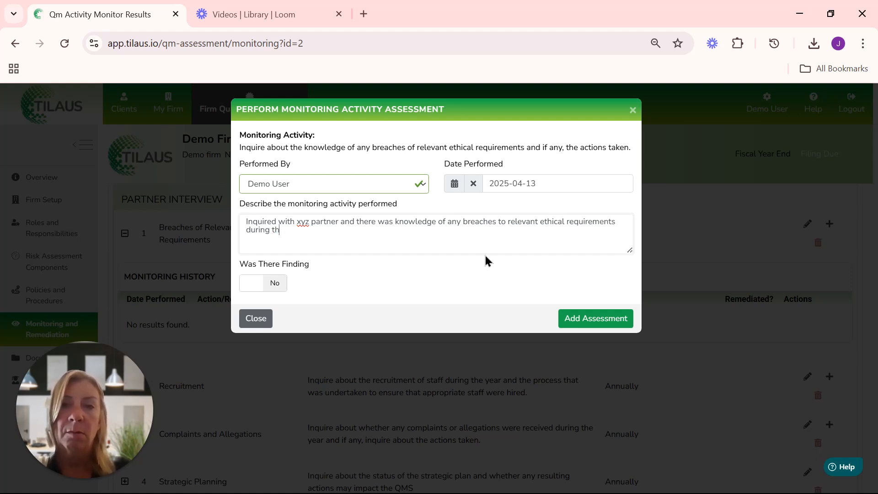
{"action": "type", "text": "e period."}
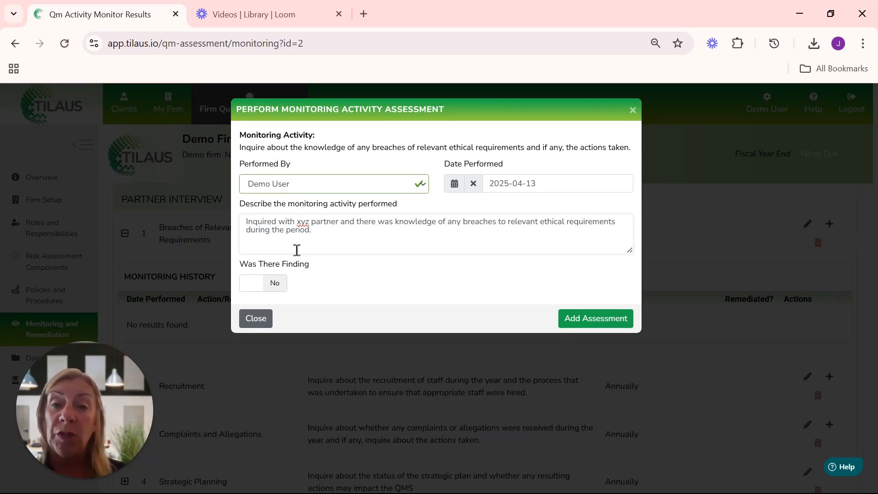
Record in the assessment that there was a finding and that it is a deficiency.
{"action": "left_click", "coordinate": [256, 286]}
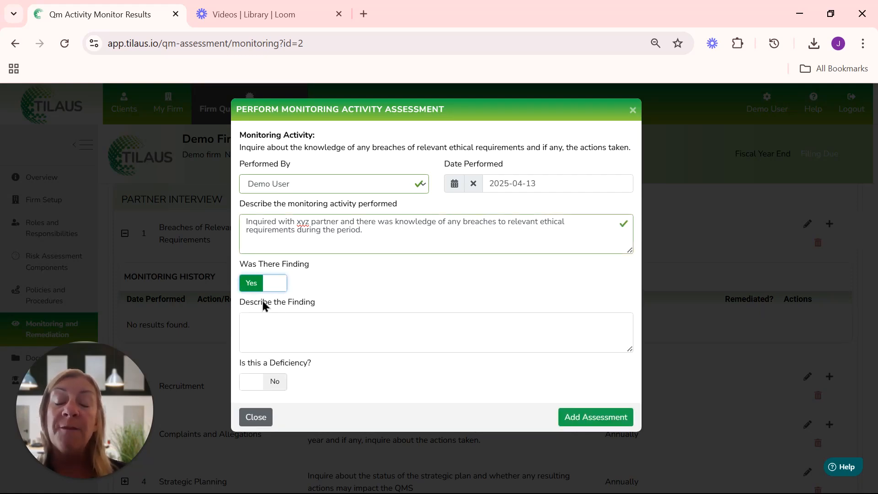
{"action": "left_click", "coordinate": [300, 329]}
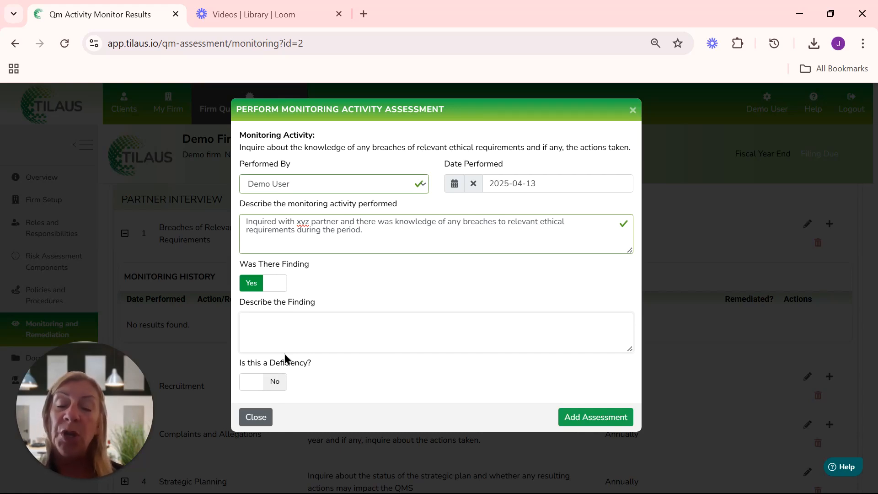
{"action": "left_click", "coordinate": [242, 388]}
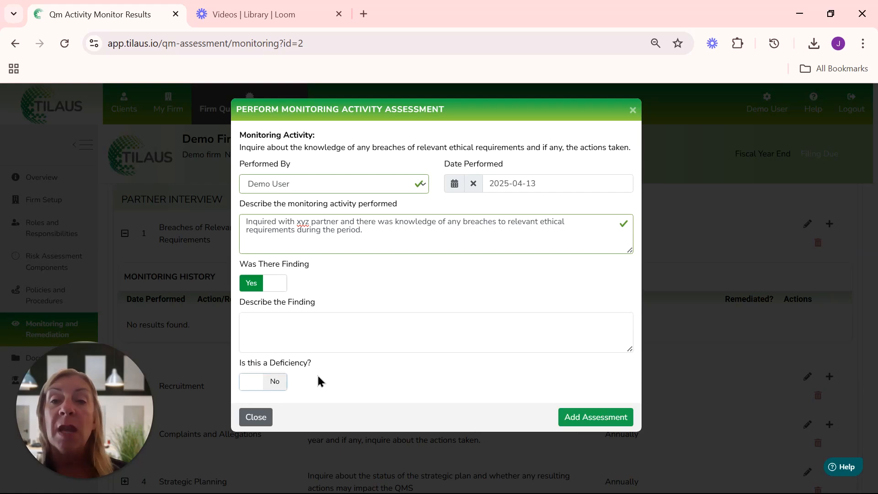
{"action": "key", "text": "space"}
{"action": "scroll", "coordinate": [411, 345], "scroll_direction": "down", "scroll_amount": 3}
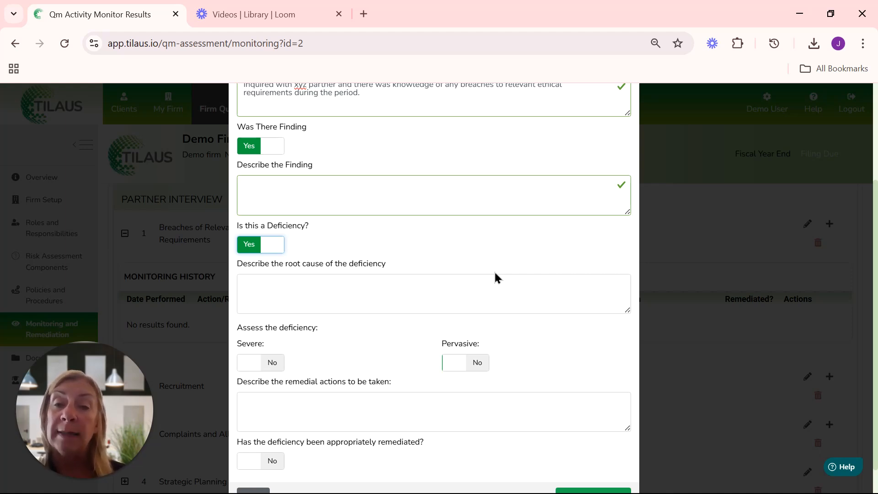
Enter "This is a finding" as the description of the finding.
{"action": "left_click", "coordinate": [387, 187]}
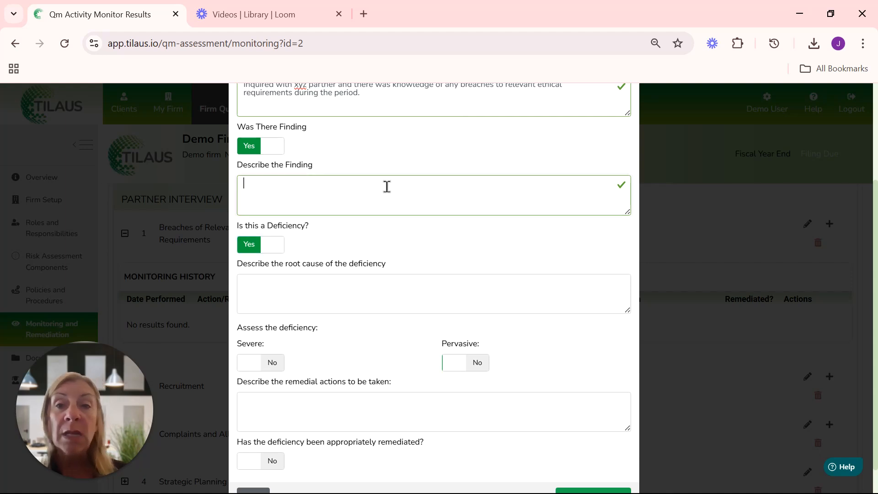
{"action": "type", "text": "This "}
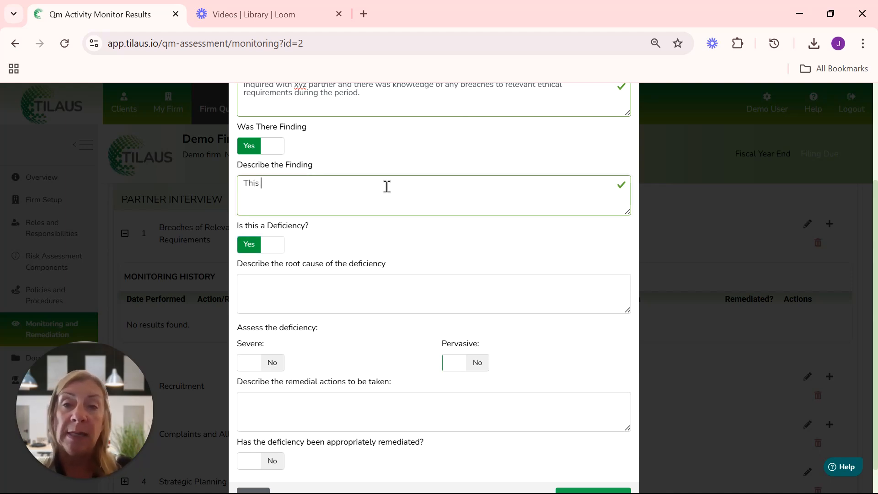
{"action": "type", "text": "is a finidng"}
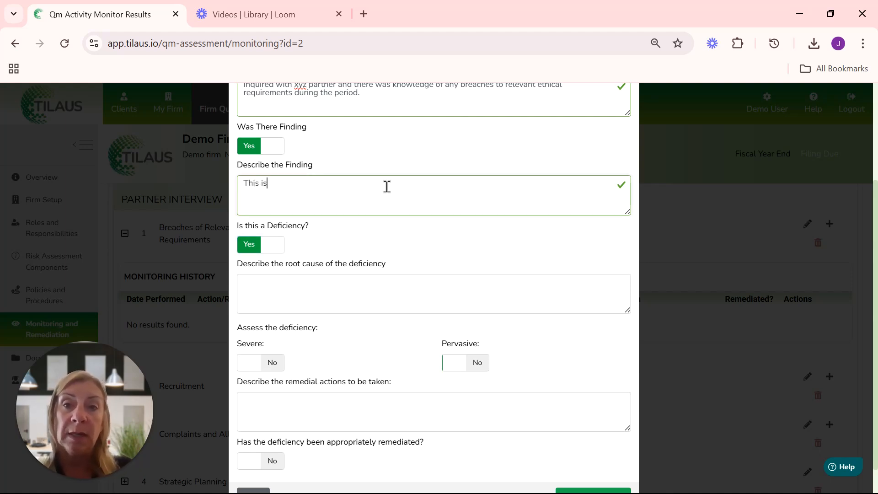
{"action": "key", "text": "BackSpace"}
{"action": "key", "text": "BackSpace"}
{"action": "key", "text": "BackSpace"}
{"action": "key", "text": "BackSpace"}
{"action": "key", "text": "BackSpace"}
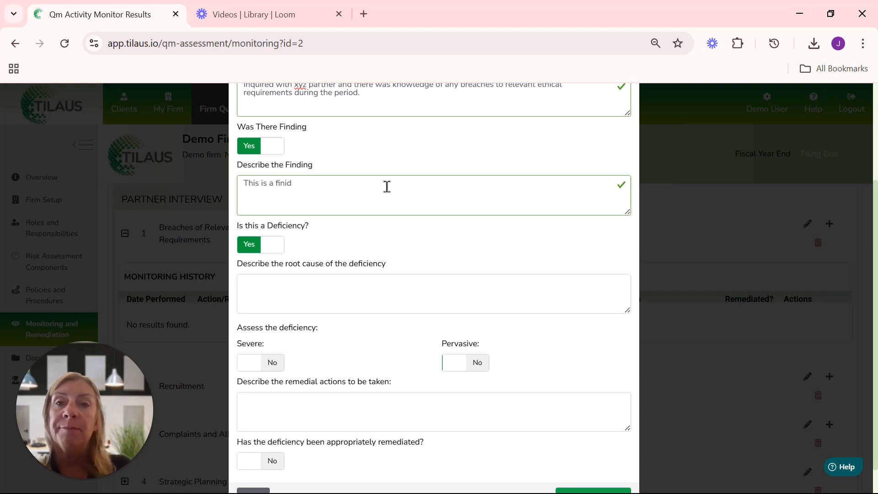
{"action": "type", "text": "nding"}
Enter "The root cause is XX" as the root cause of the deficiency.
{"action": "left_click", "coordinate": [347, 288]}
{"action": "type", "text": "The "}
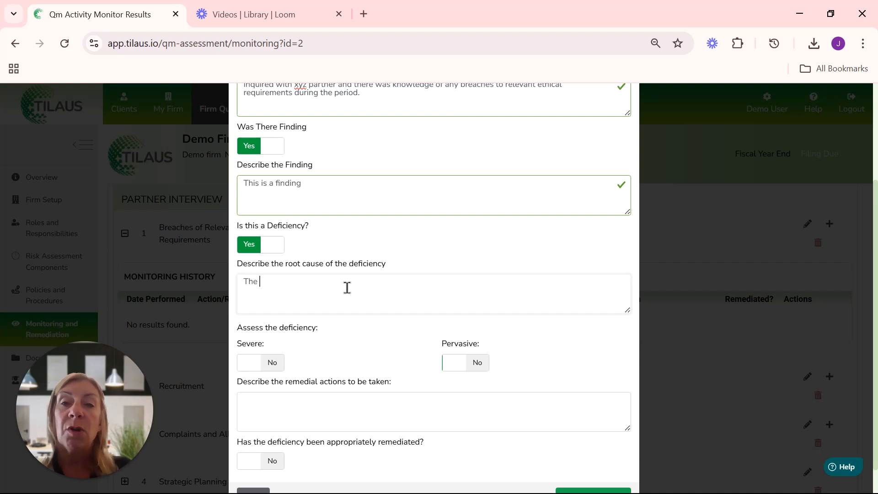
{"action": "type", "text": "root cause "}
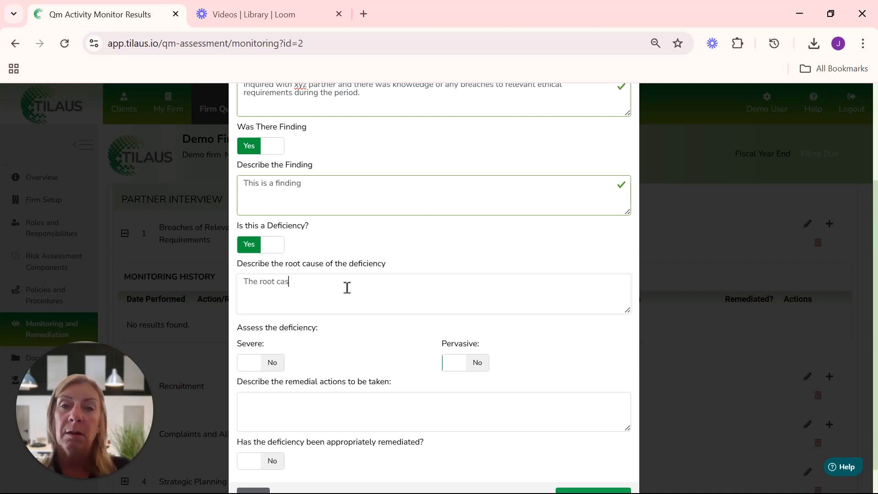
{"action": "type", "text": "is XX"}
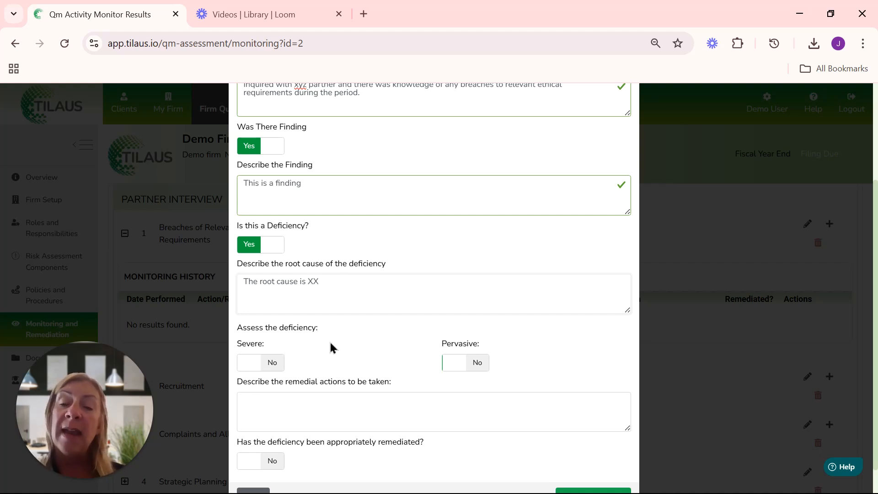
Assess the deficiency as both severe and pervasive, and place the cursor in the remedial actions description.
{"action": "left_click", "coordinate": [252, 363]}
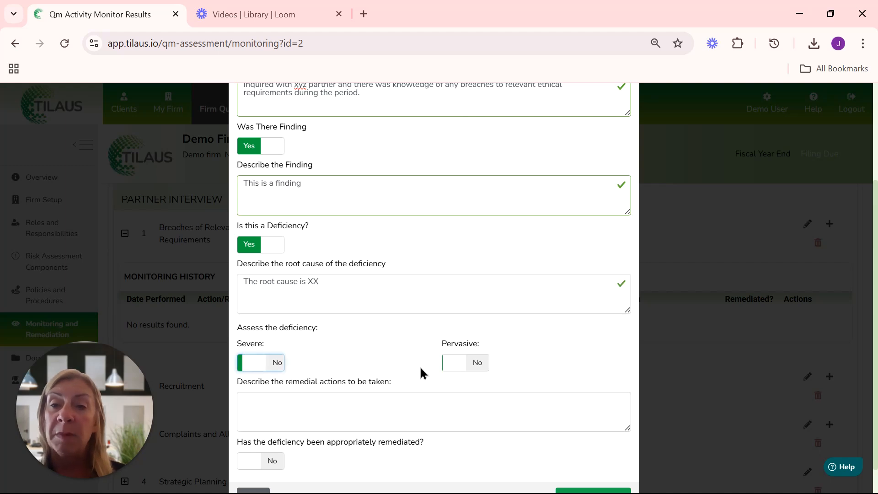
{"action": "left_click", "coordinate": [454, 366]}
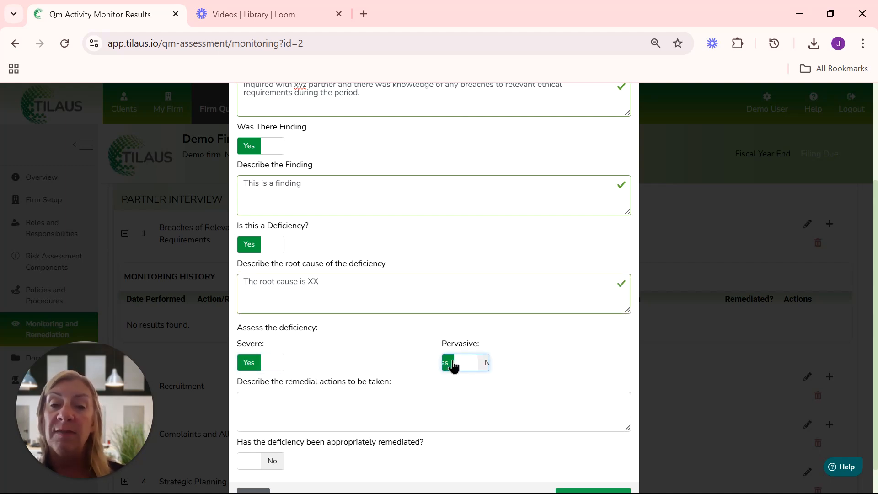
{"action": "left_click", "coordinate": [382, 394]}
{"action": "scroll", "coordinate": [386, 393], "scroll_direction": "down", "scroll_amount": 1}
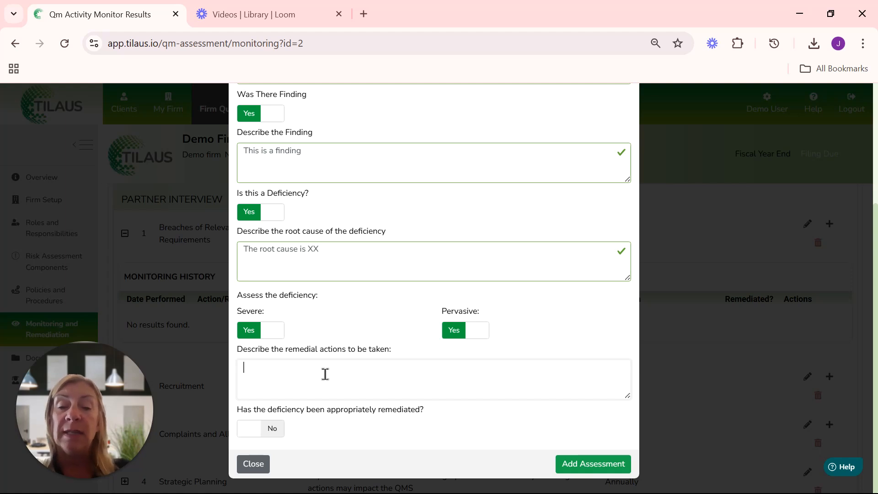
Enter "Staff training" as the remedial actions to be taken and add the assessment.
{"action": "type", "text": "Sta"}
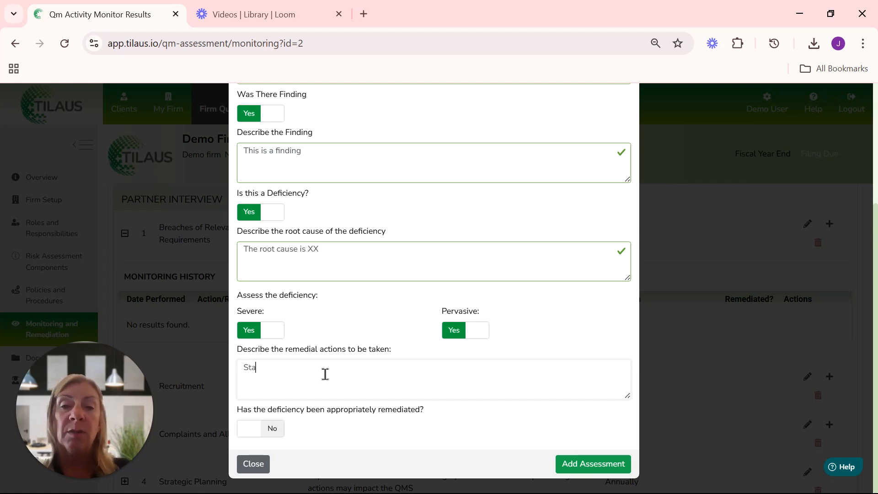
{"action": "type", "text": "ff training"}
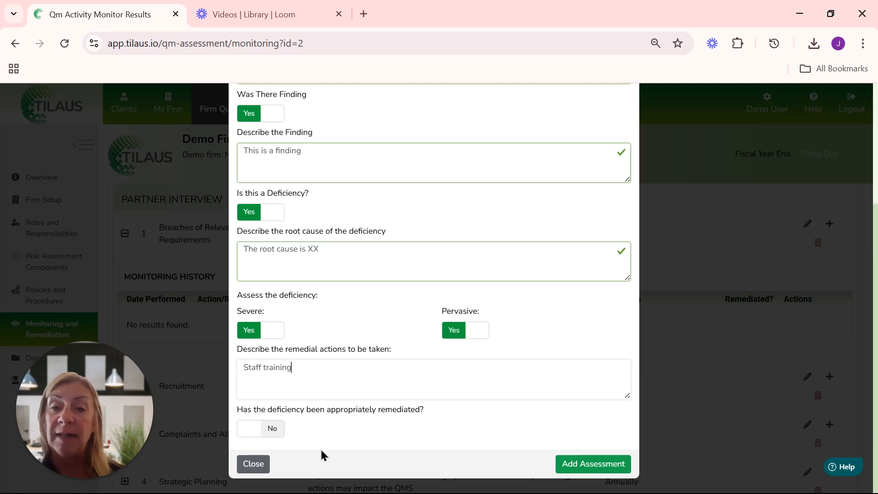
{"action": "left_click", "coordinate": [613, 466]}
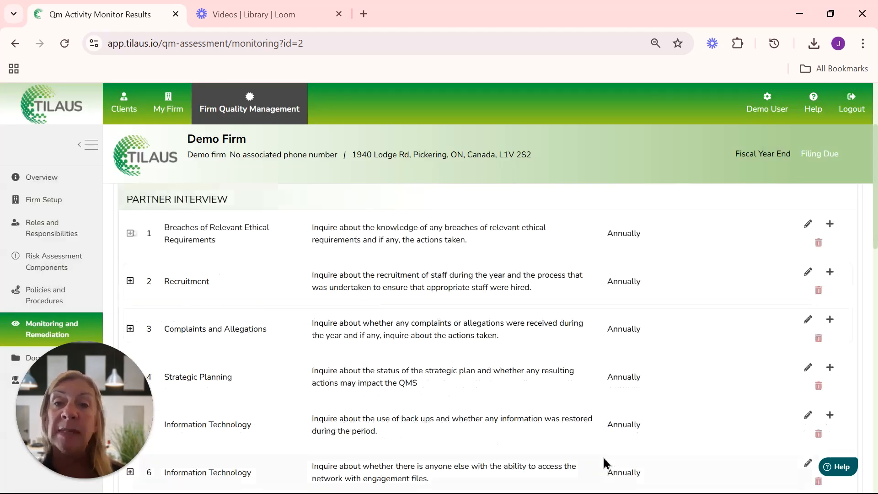
Review the monitoring history of Breaches of Relevant Ethical Requirements and the other activities, and expand the list to show all activities.
{"action": "left_click", "coordinate": [130, 233]}
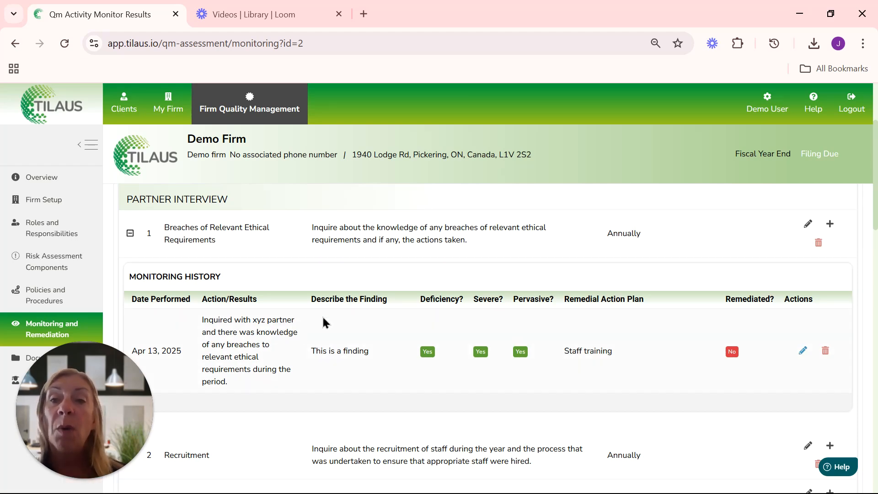
{"action": "scroll", "coordinate": [315, 306], "scroll_direction": "down", "scroll_amount": 2}
{"action": "scroll", "coordinate": [239, 294], "scroll_direction": "down", "scroll_amount": 2}
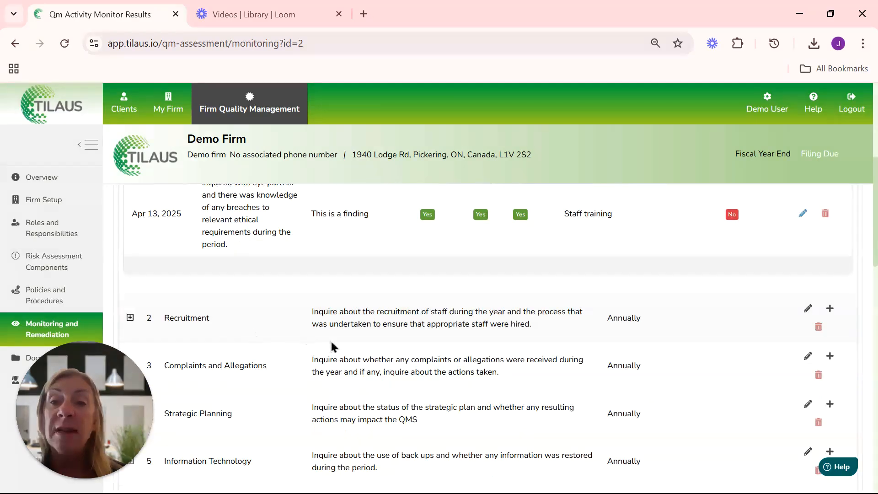
{"action": "scroll", "coordinate": [331, 345], "scroll_direction": "down", "scroll_amount": 3}
{"action": "scroll", "coordinate": [296, 396], "scroll_direction": "down", "scroll_amount": 5}
{"action": "scroll", "coordinate": [314, 358], "scroll_direction": "down", "scroll_amount": 9}
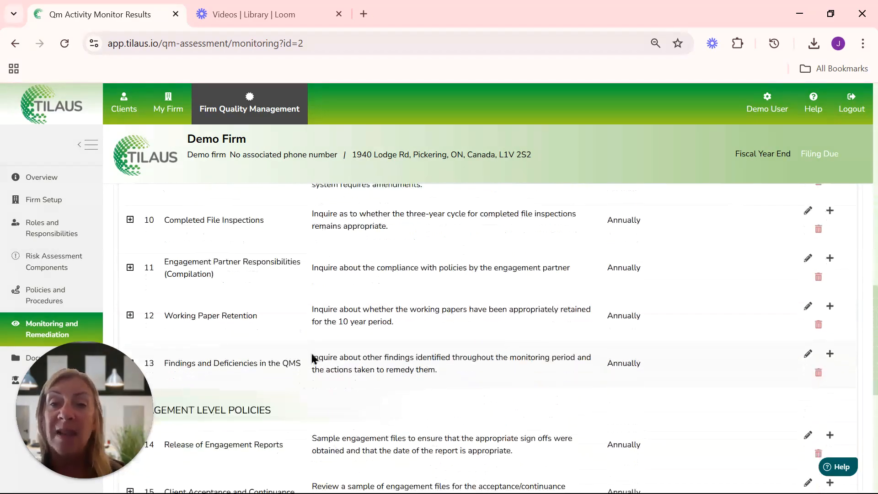
{"action": "scroll", "coordinate": [308, 362], "scroll_direction": "up", "scroll_amount": 2}
{"action": "scroll", "coordinate": [311, 364], "scroll_direction": "up", "scroll_amount": 18}
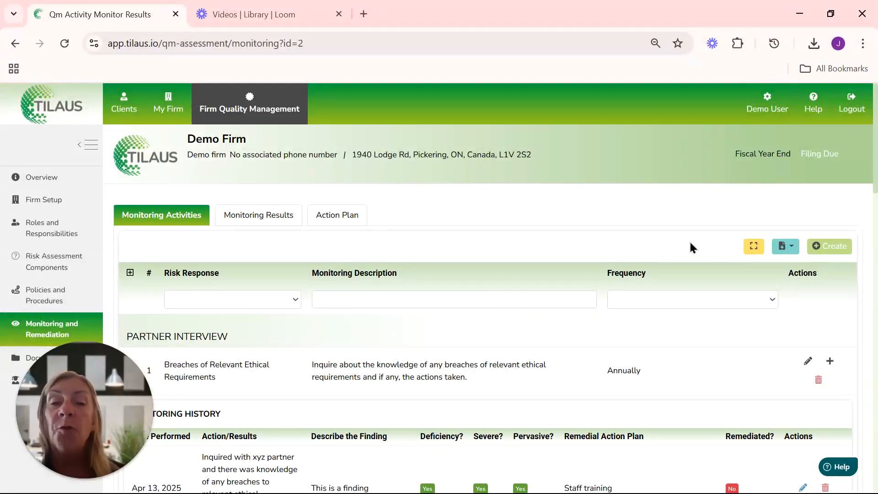
{"action": "left_click", "coordinate": [752, 247]}
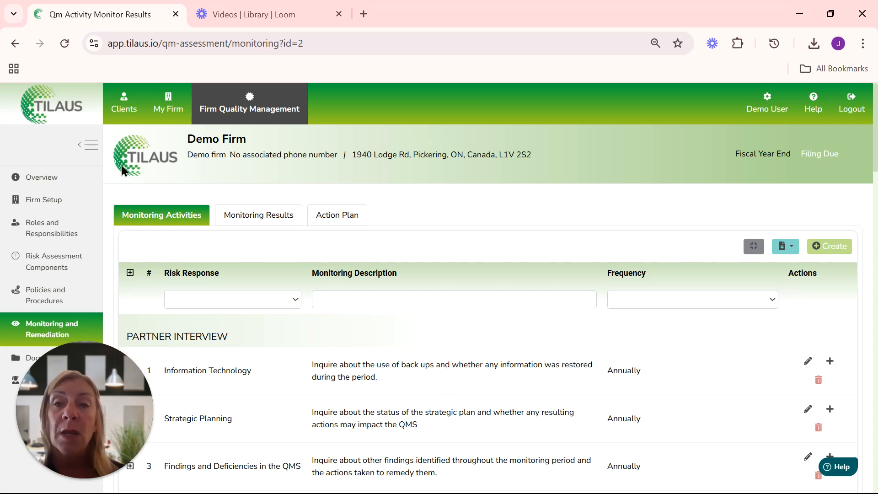
Open the monitoring results and filter them to the period 2023-10-01 to 2024-10-31.
{"action": "left_click", "coordinate": [266, 224]}
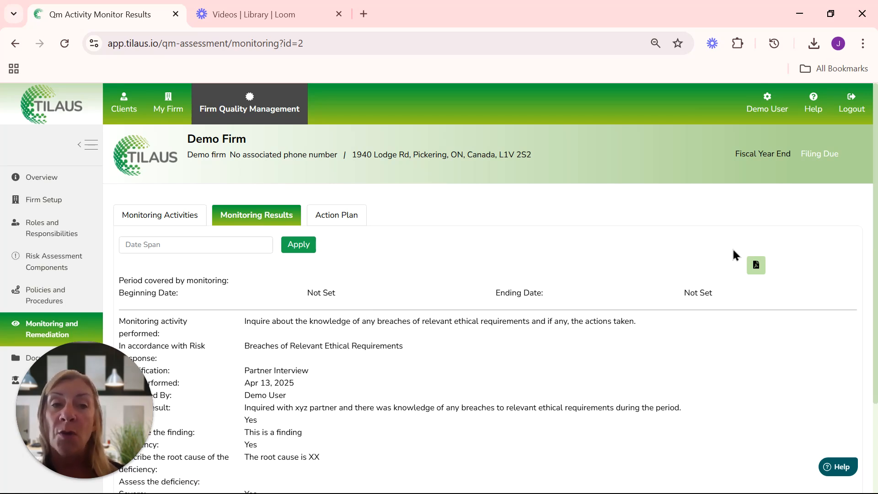
{"action": "left_click", "coordinate": [185, 246]}
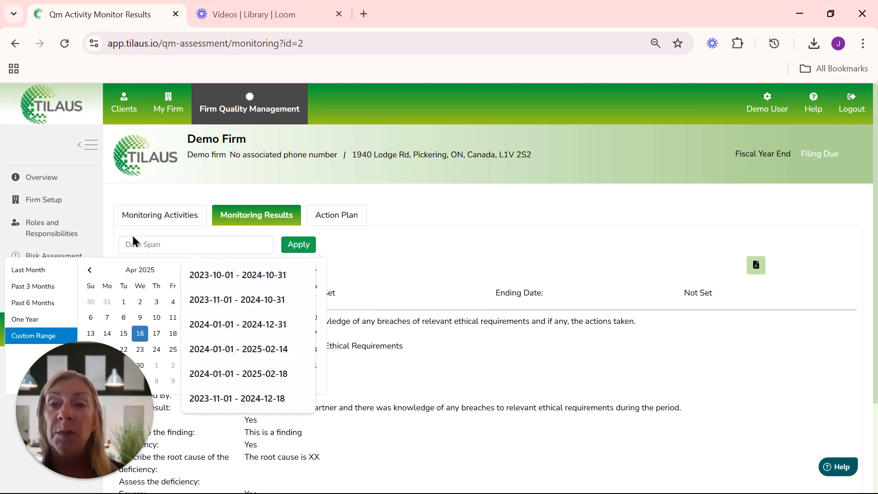
{"action": "left_click", "coordinate": [212, 275]}
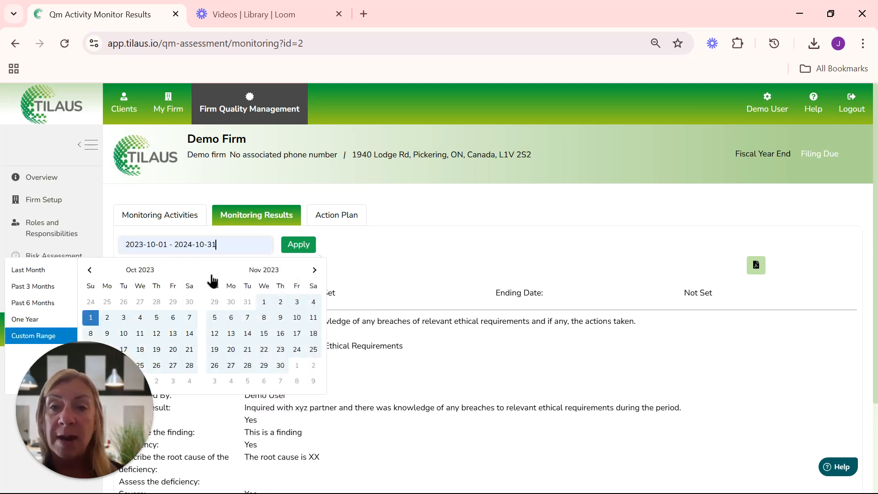
{"action": "left_click", "coordinate": [299, 246]}
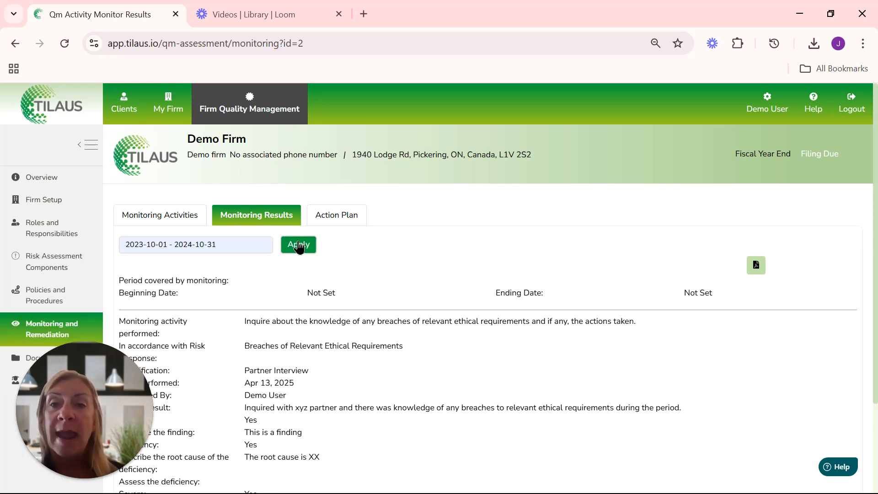
Extend the monitoring results period to 2023-10-01 to 2025-10-31 and review the reported assessment details.
{"action": "left_click", "coordinate": [224, 245]}
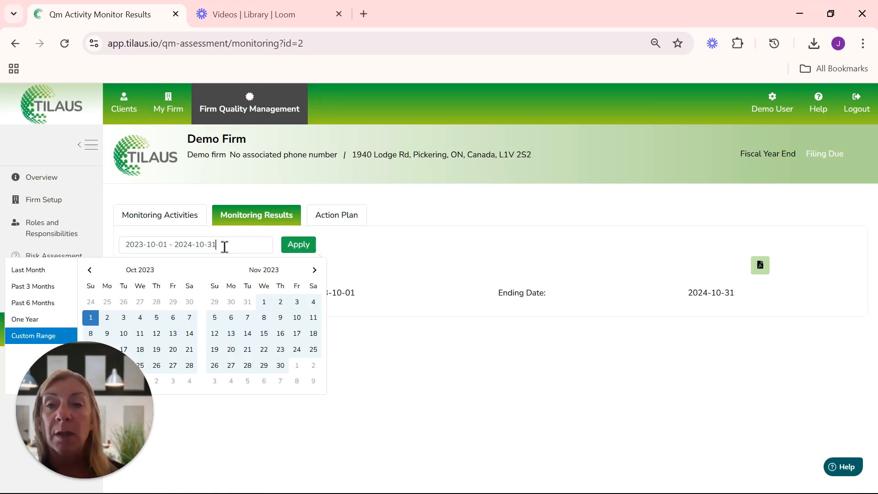
{"action": "double_click", "coordinate": [315, 269]}
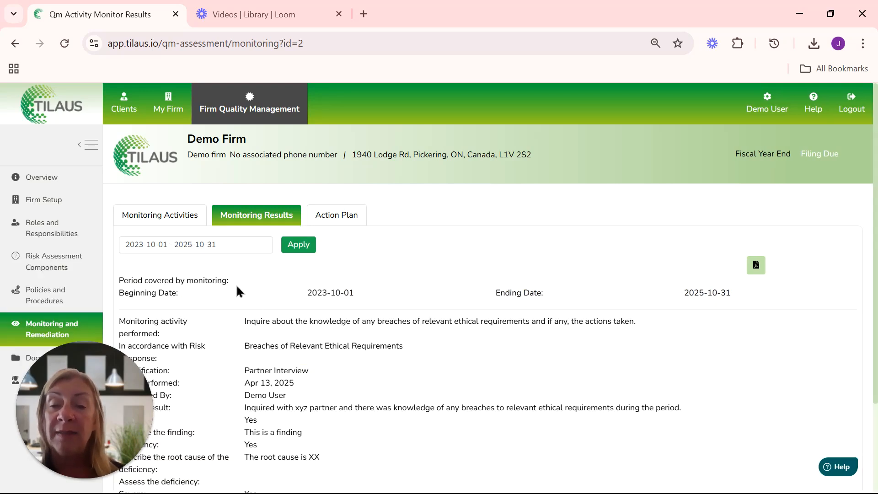
{"action": "scroll", "coordinate": [343, 377], "scroll_direction": "down", "scroll_amount": 3}
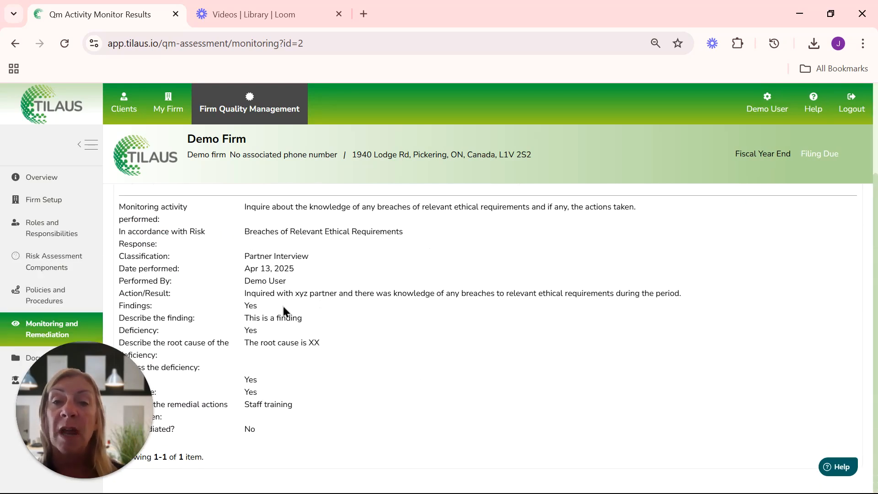
{"action": "scroll", "coordinate": [390, 390], "scroll_direction": "up", "scroll_amount": 3}
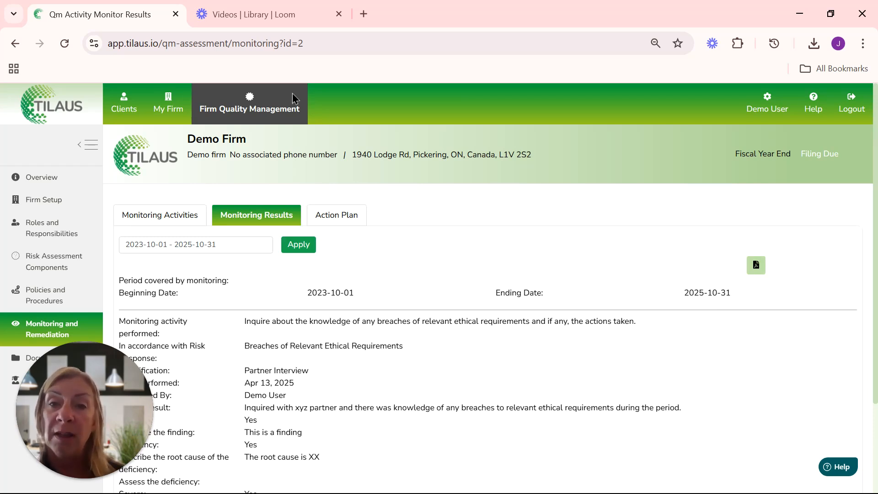
Check the action plan for deficiencies and their remedial actions, and return to the monitoring activities.
{"action": "left_click", "coordinate": [348, 215]}
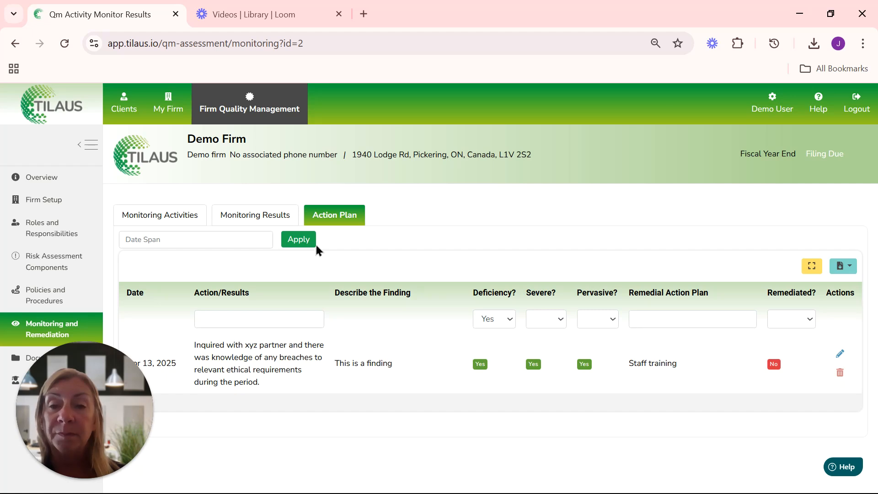
{"action": "left_click", "coordinate": [156, 216]}
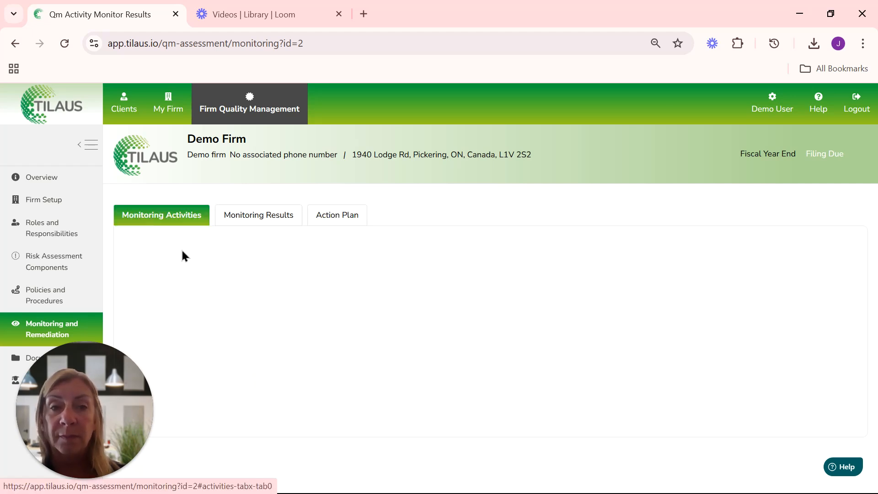